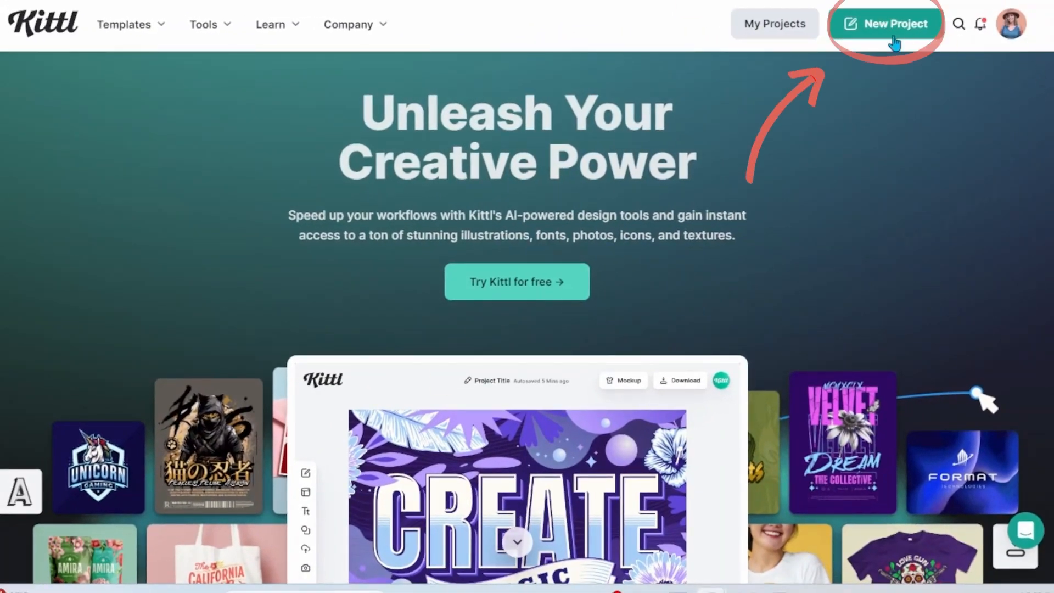
# - Create a new project with the Printify T-Shirt preset (4200 × 4800 px) and add the golden retriever photo to the artboard
pyautogui.click(890, 32)
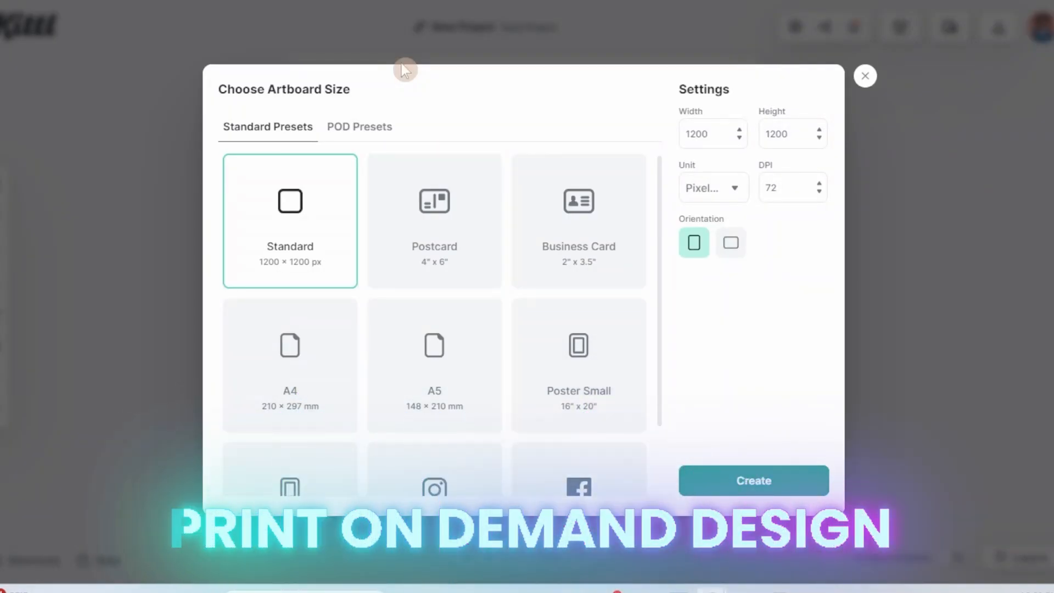
pyautogui.click(384, 131)
pyautogui.scroll(-3, 406, 158)
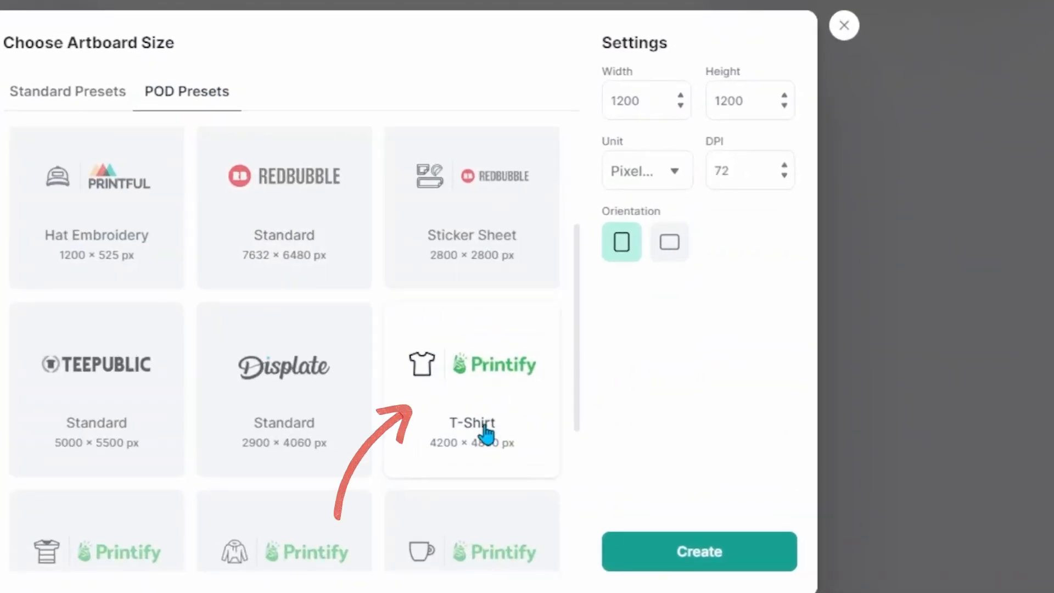
pyautogui.click(486, 433)
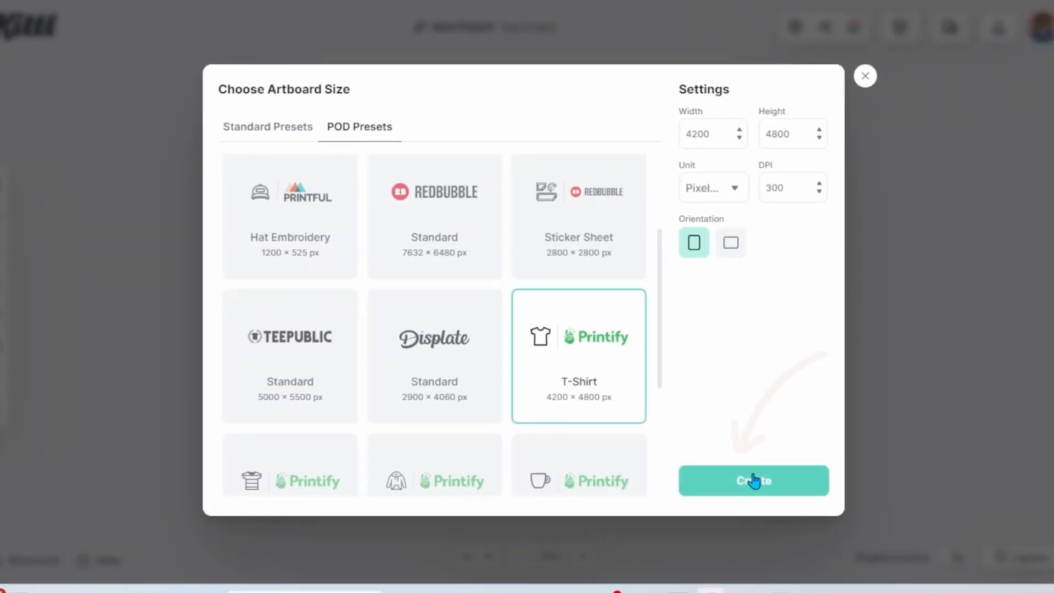
pyautogui.click(754, 481)
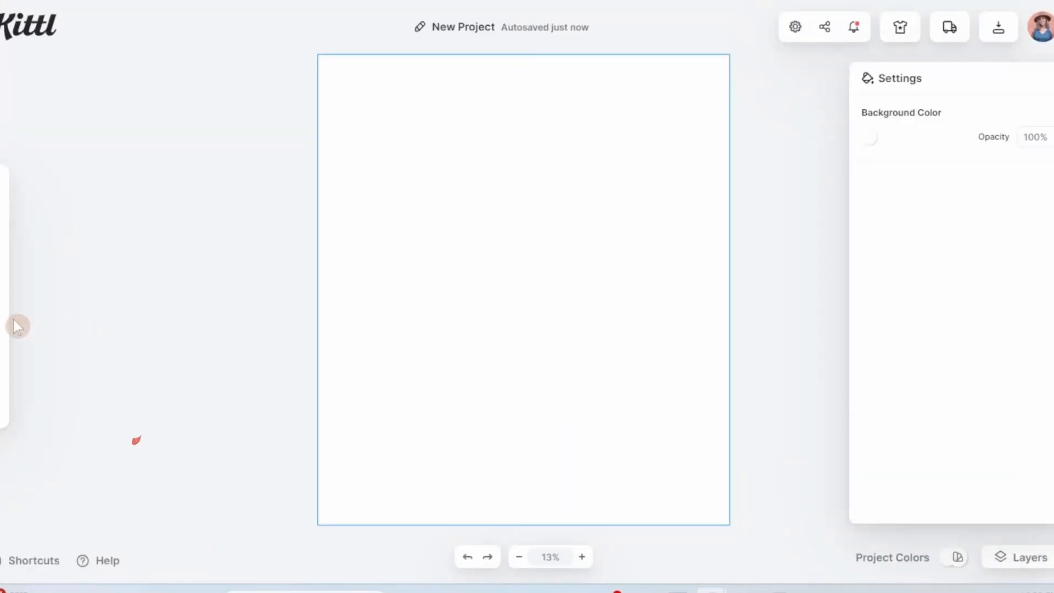
pyautogui.click(33, 311)
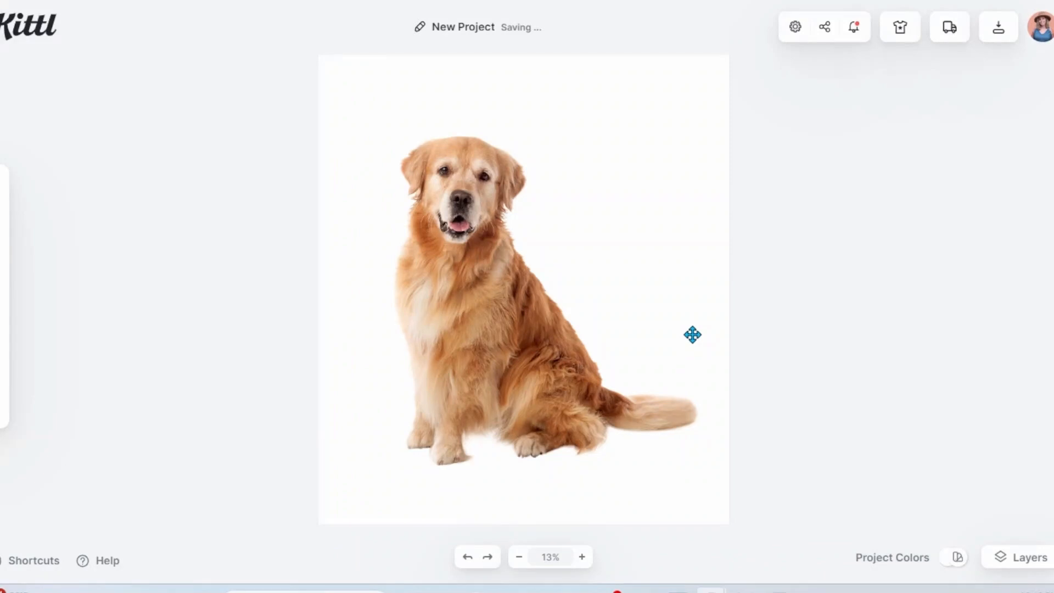
# - Try vectorizing the golden retriever photo with the Image Vectorizer set to 1 color
pyautogui.click(536, 318)
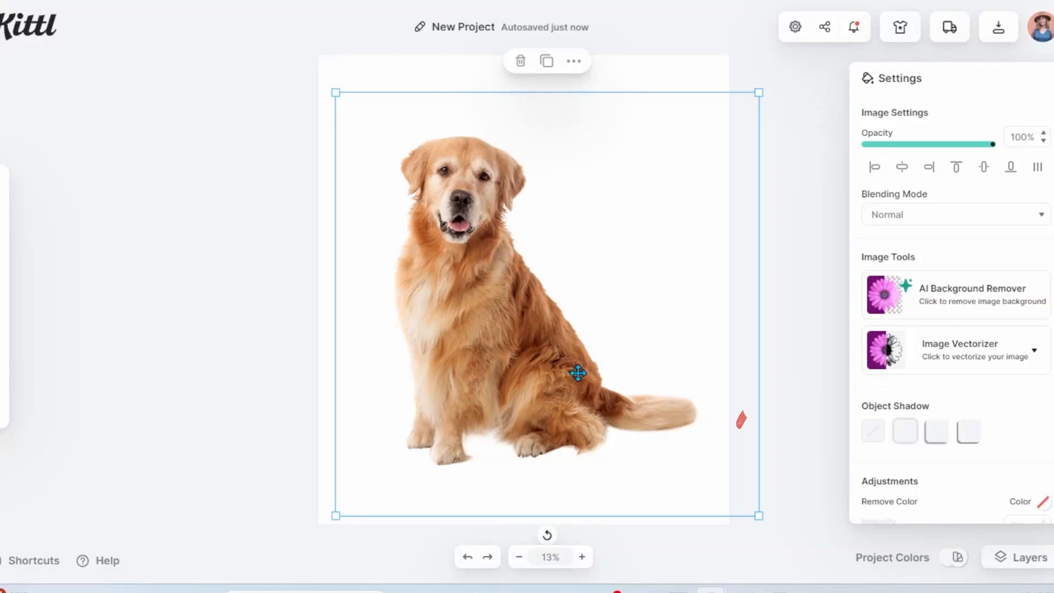
pyautogui.click(1003, 366)
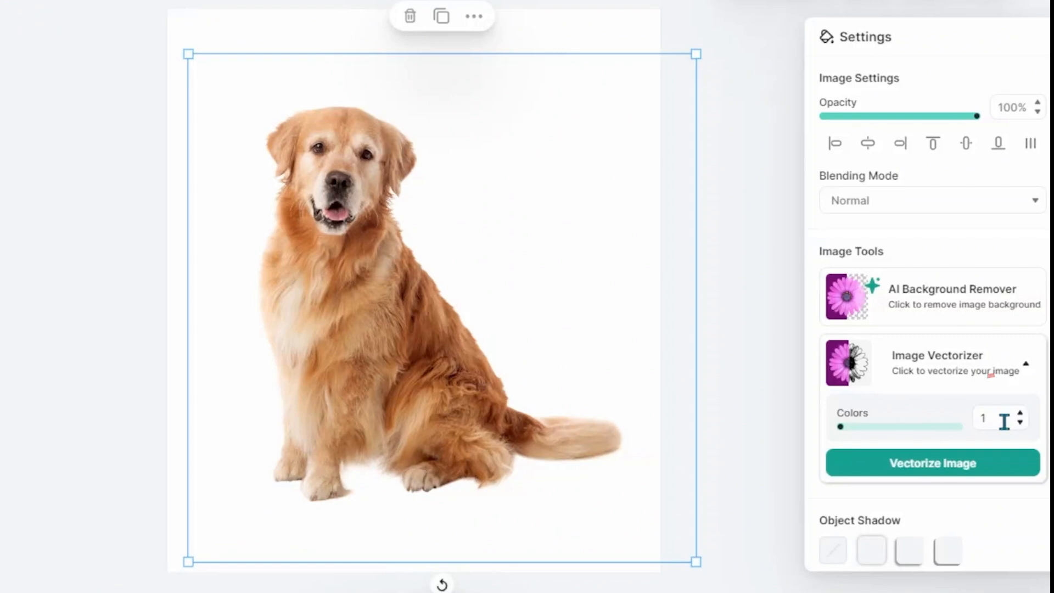
pyautogui.click(957, 467)
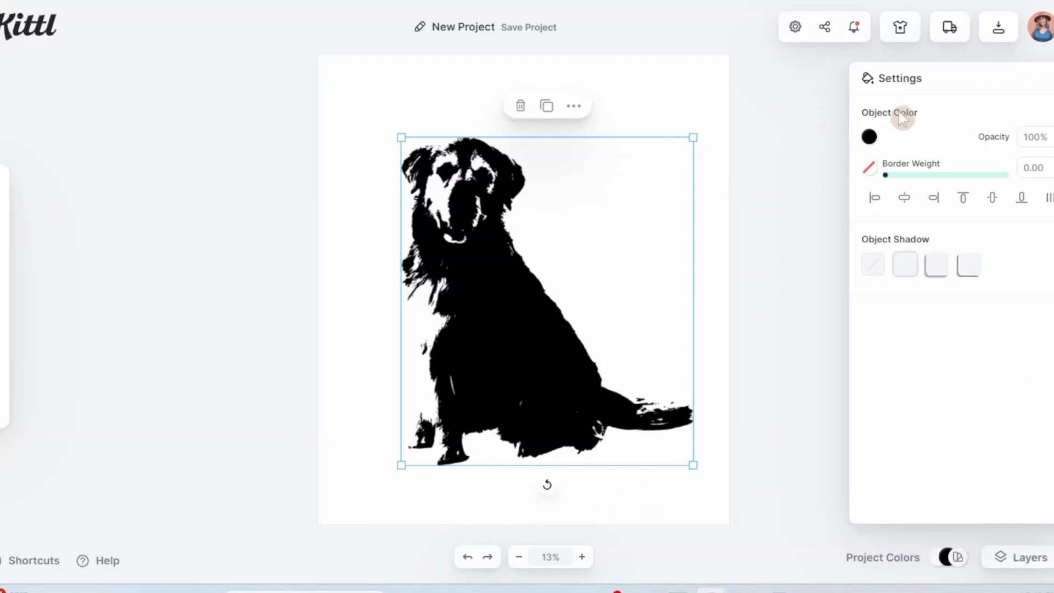
# - Try different object colors on the one-color dog vector, including pale pink f7eeee and red d45151
pyautogui.click(872, 140)
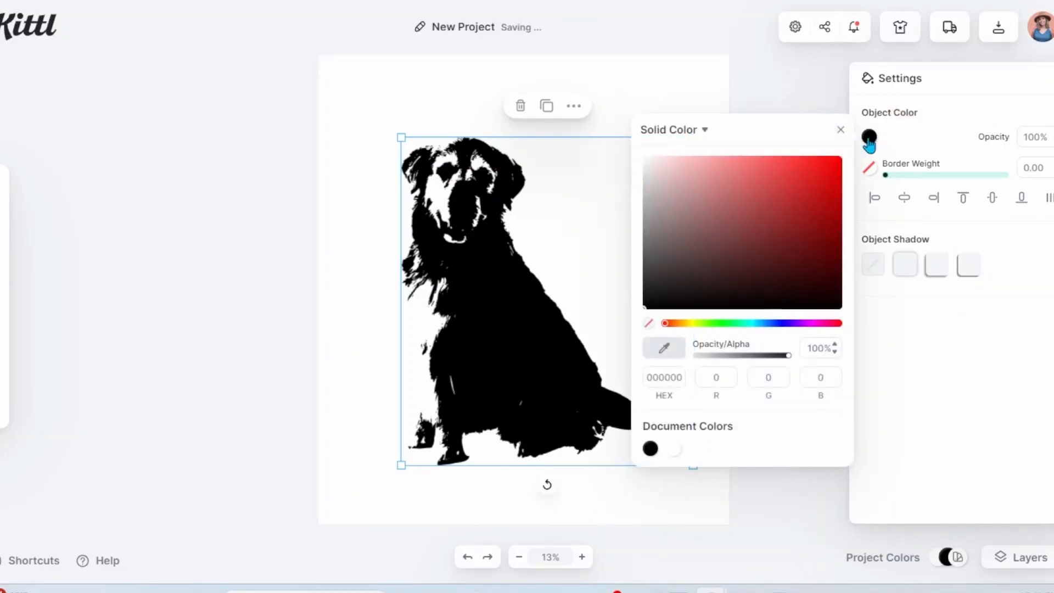
pyautogui.click(651, 163)
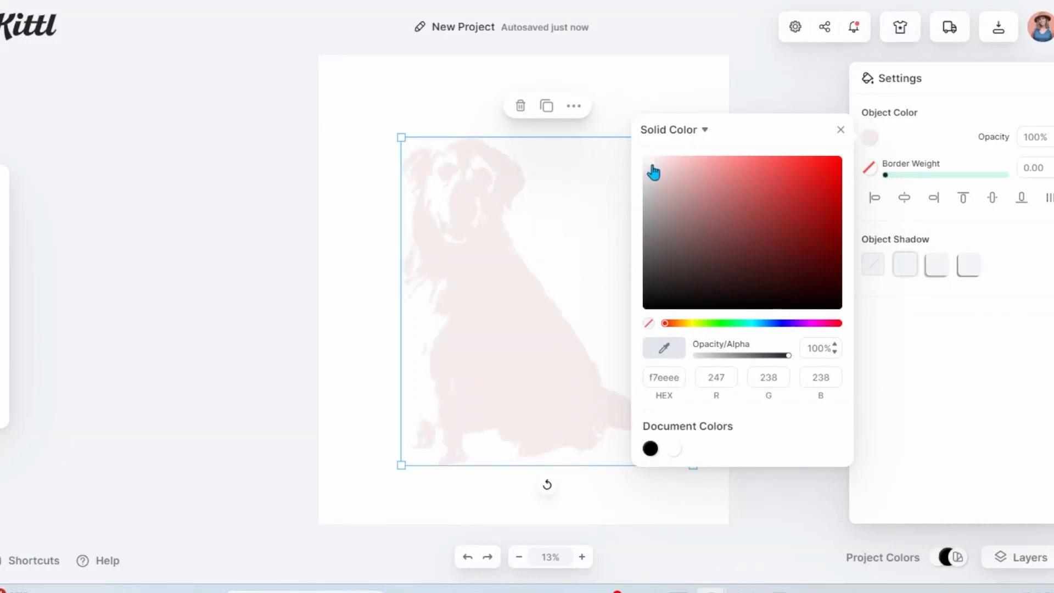
pyautogui.click(765, 184)
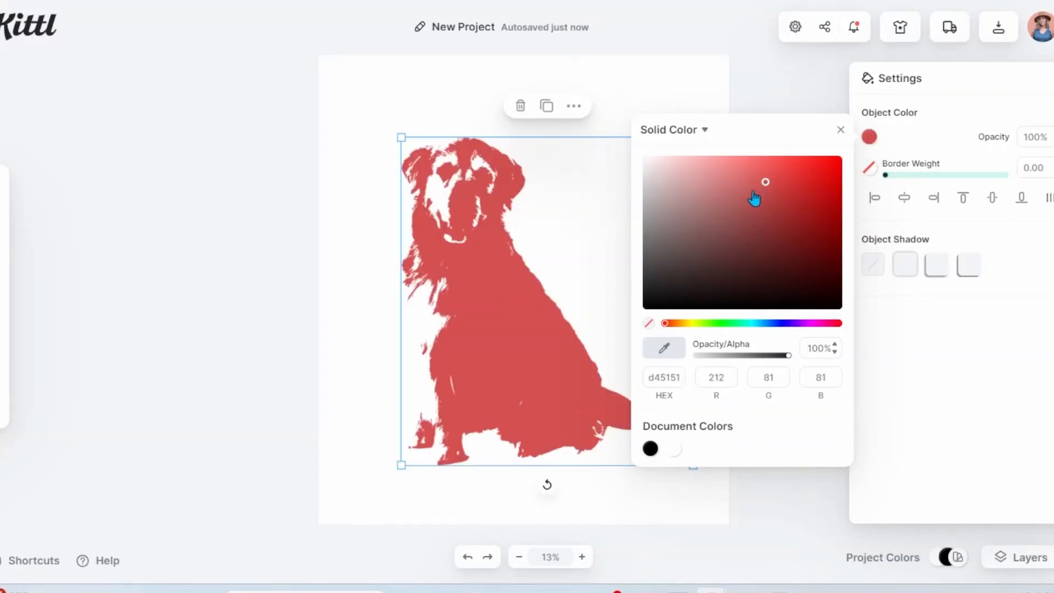
pyautogui.click(753, 261)
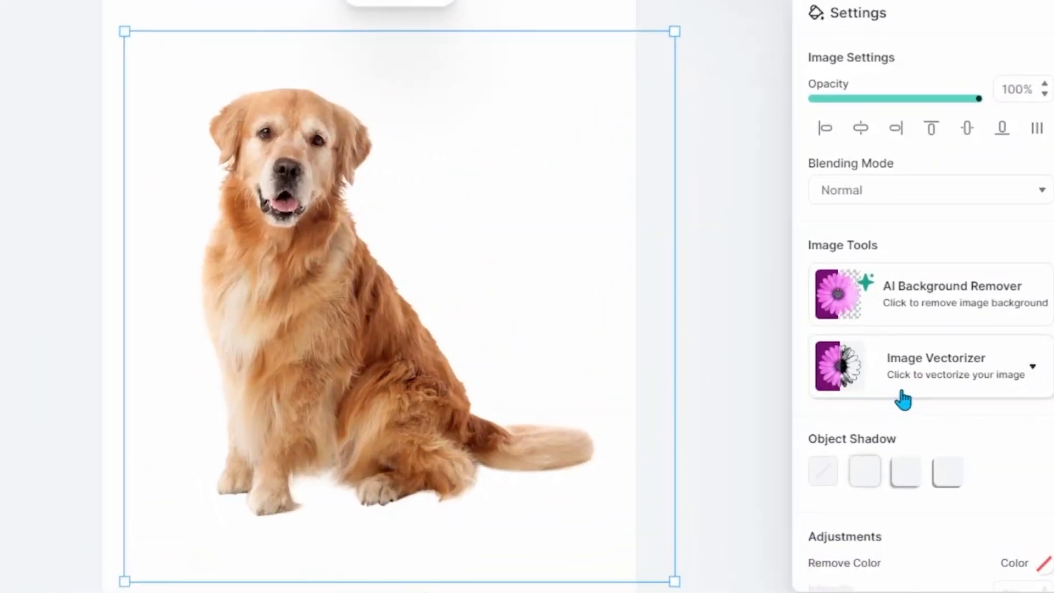
# - Vectorize the original golden retriever photo with the Image Vectorizer set to 8 colors
pyautogui.click(913, 390)
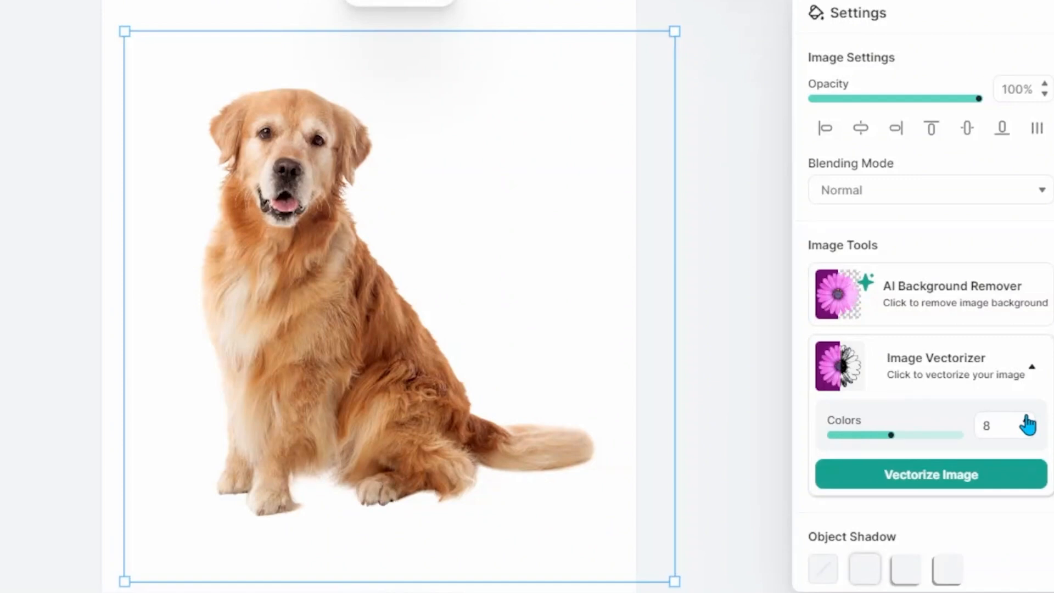
pyautogui.click(949, 488)
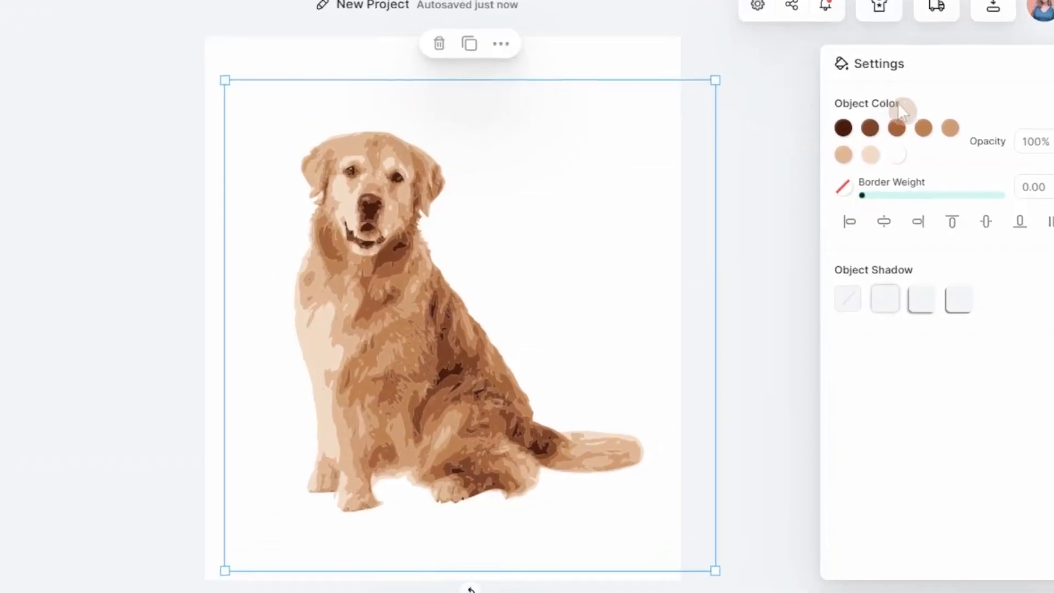
# - Try replacing the darkest brown in the dog vector with purple and pink shades, ending on f045ae
pyautogui.click(824, 129)
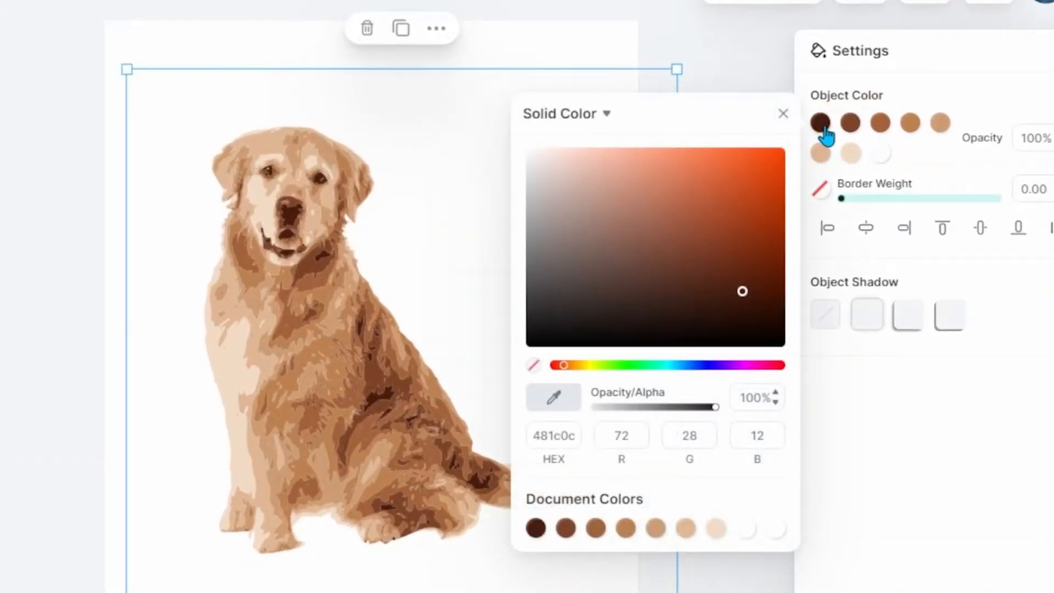
pyautogui.click(738, 365)
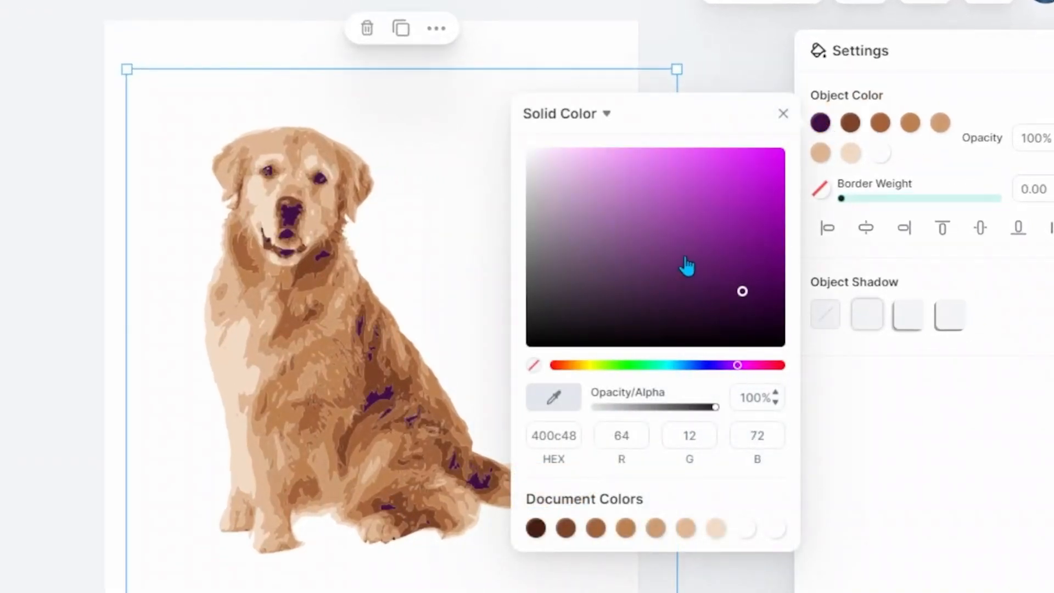
pyautogui.click(757, 365)
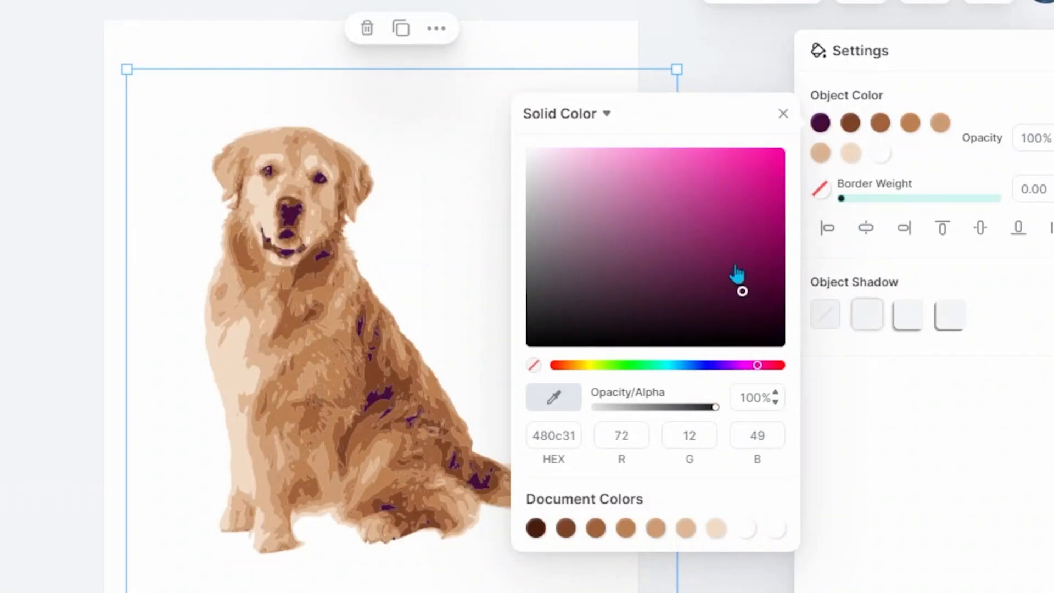
pyautogui.click(711, 160)
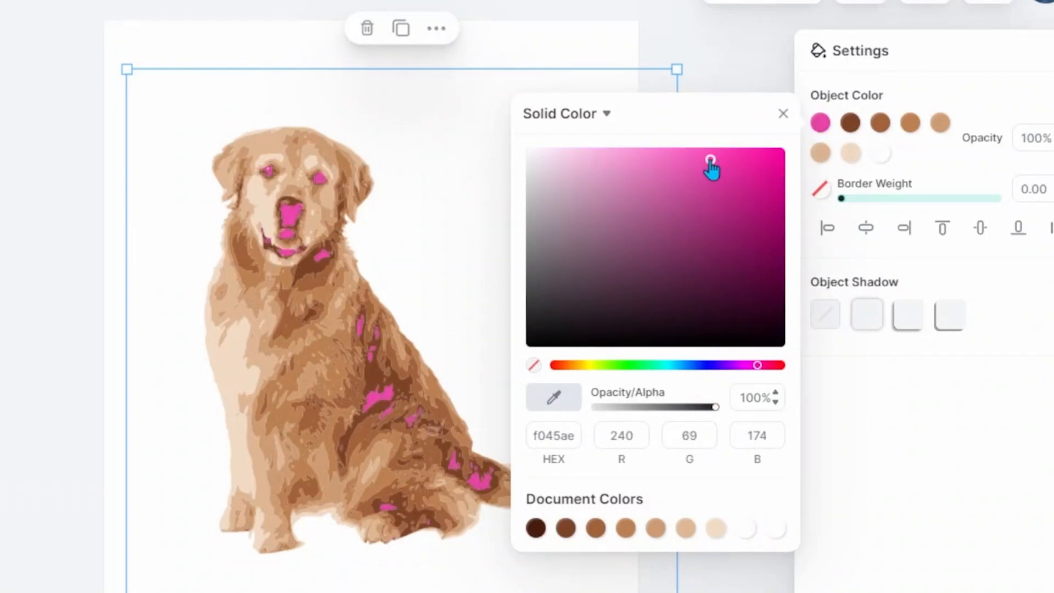
pyautogui.click(841, 137)
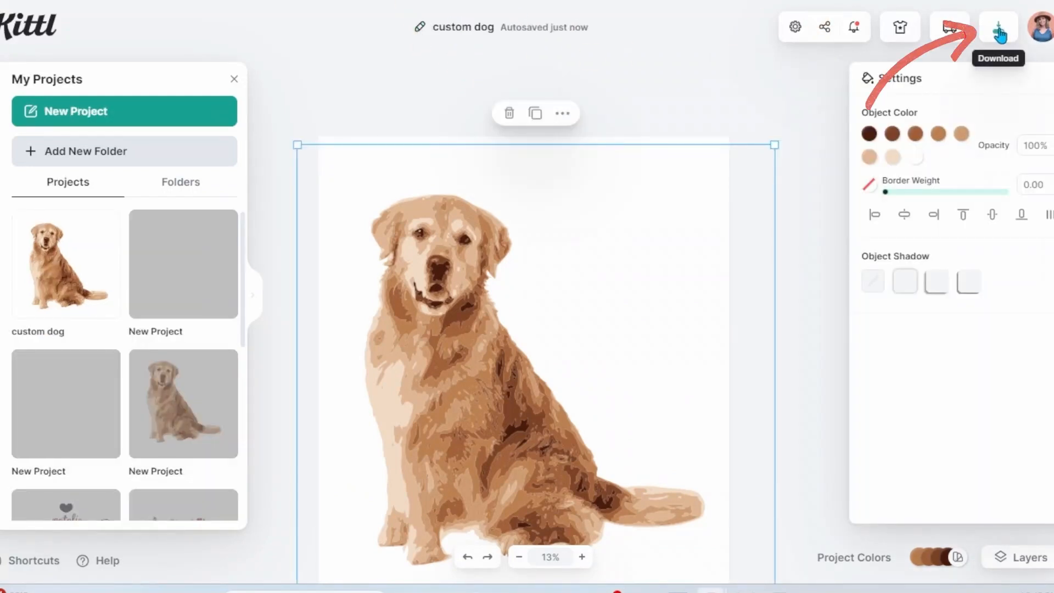
# - Download the design as a 4200 × 4800 px PNG at 300 DPI with the background removed
pyautogui.click(1000, 34)
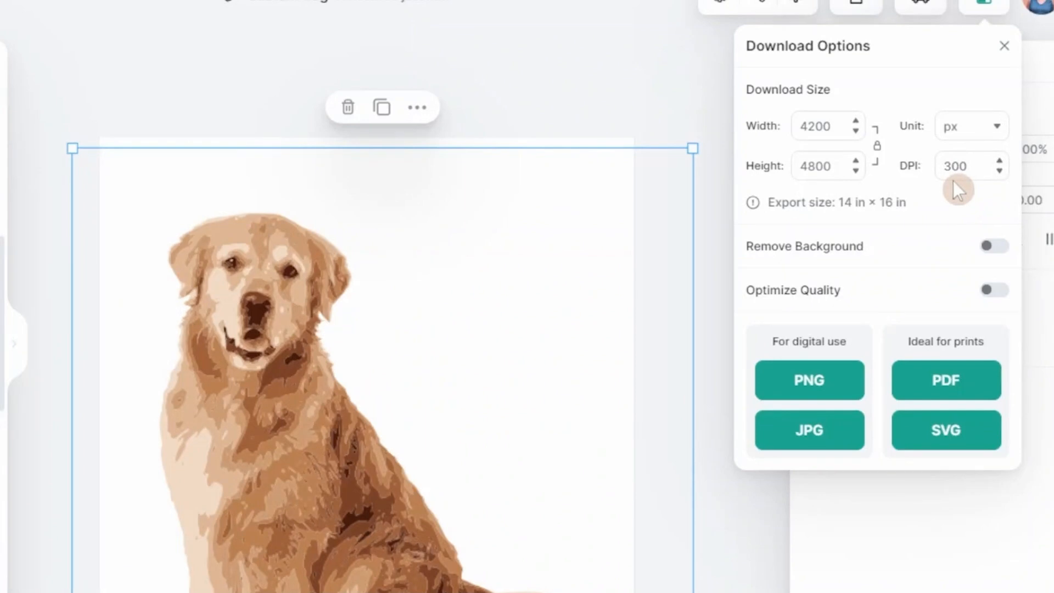
pyautogui.click(991, 248)
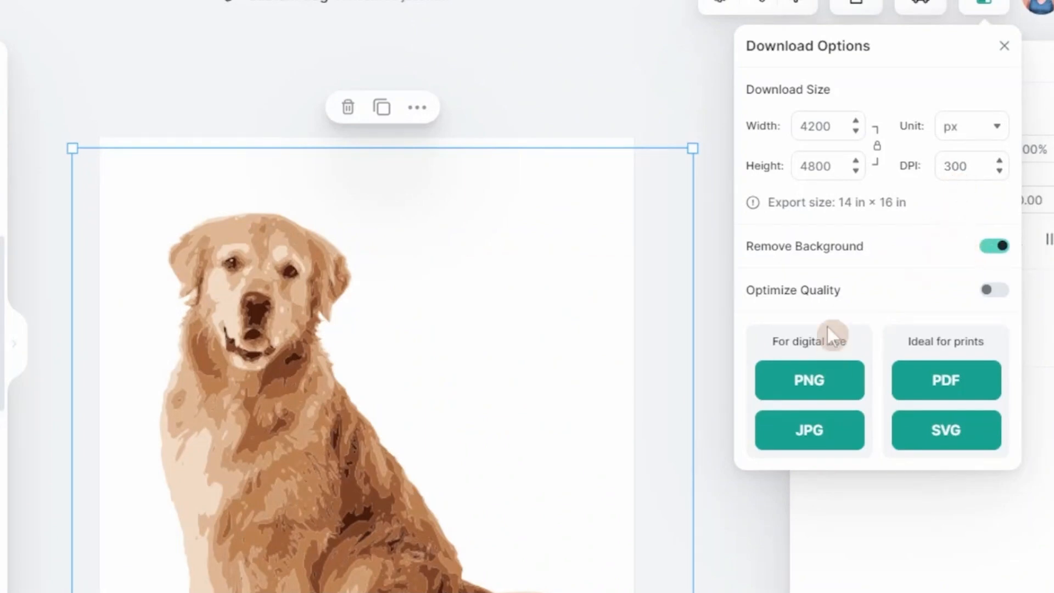
pyautogui.click(829, 378)
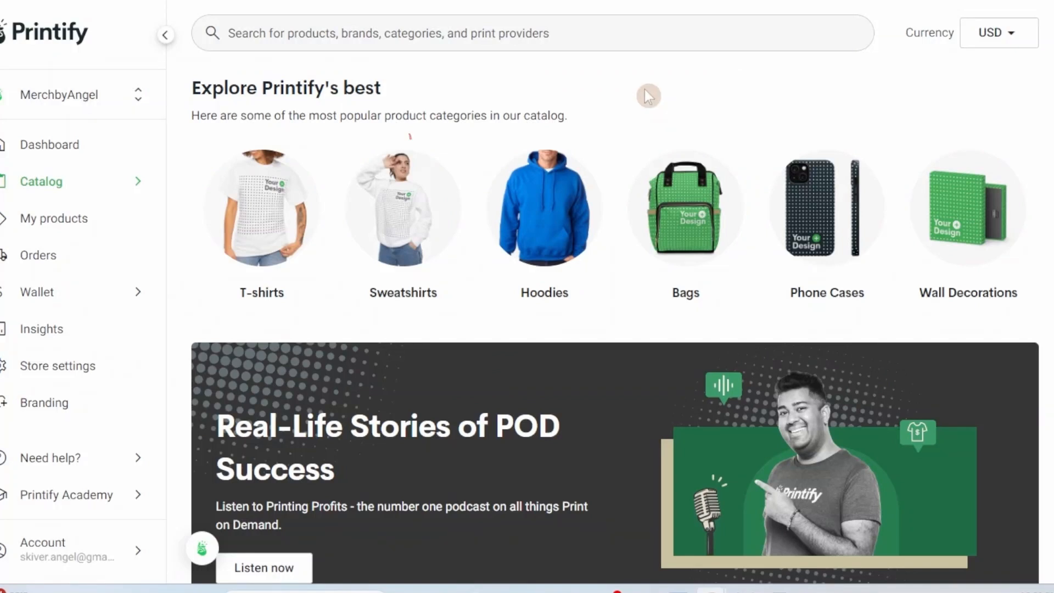
# - In the Printify catalog, choose the Unisex Heavy Blend Crewneck Sweatshirt by Gildan from the sweatshirts and start designing it
pyautogui.click(403, 237)
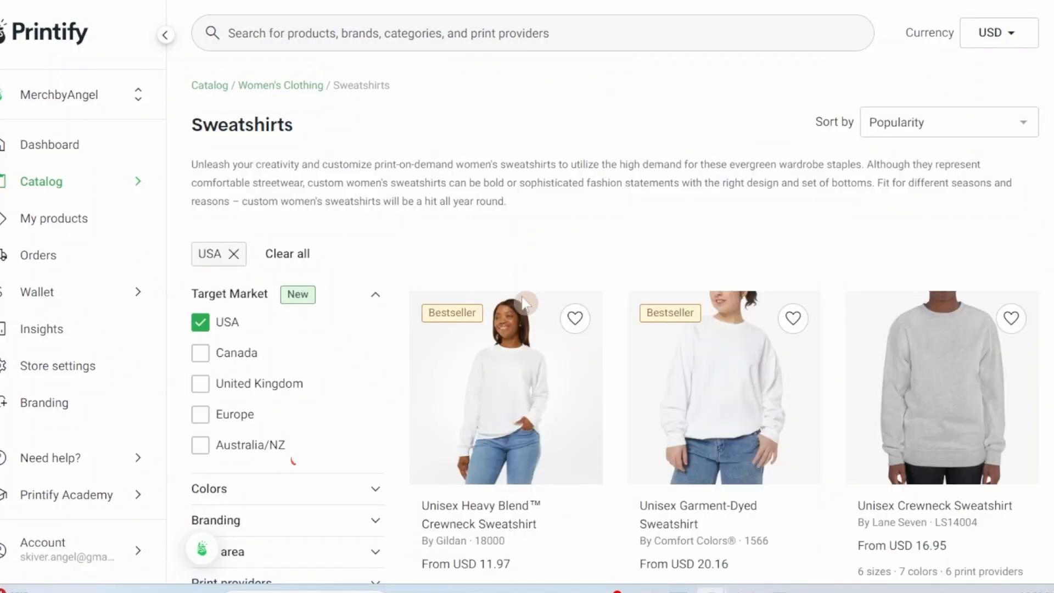
pyautogui.click(485, 402)
pyautogui.click(830, 514)
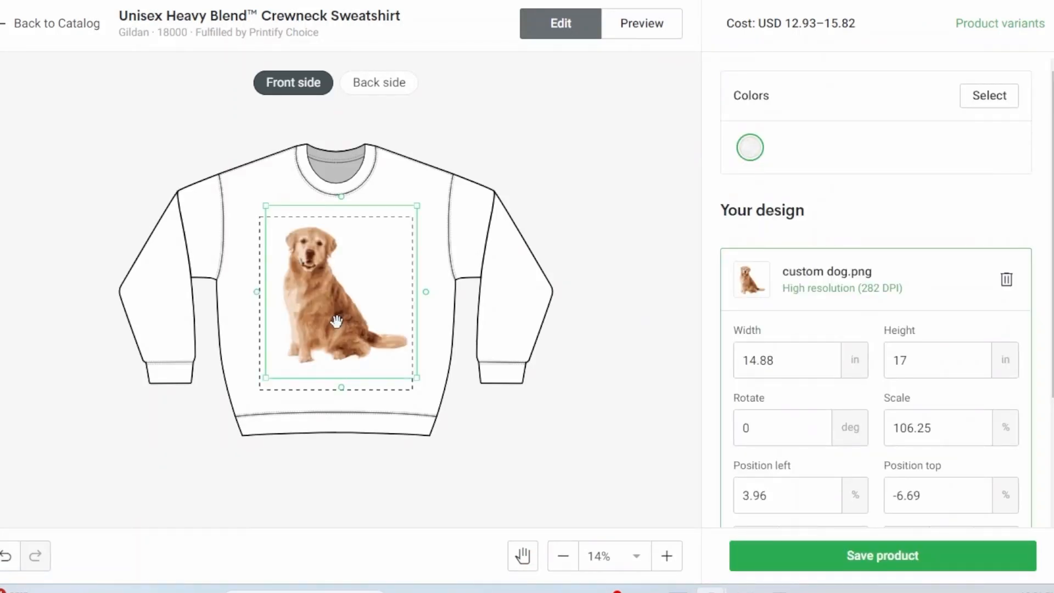
# - Shrink the custom dog.png design to a small chest graphic in the upper-right part of the front print area
pyautogui.moveTo(266, 205); pyautogui.dragTo(238, 223)
pyautogui.moveTo(328, 316); pyautogui.dragTo(336, 319)
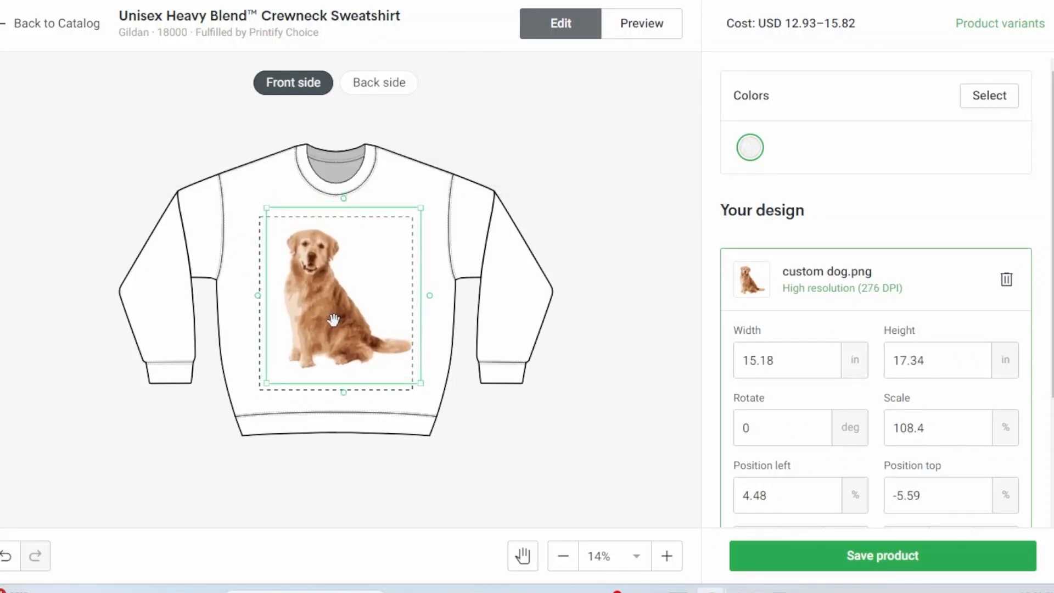
pyautogui.moveTo(267, 209); pyautogui.dragTo(381, 250)
pyautogui.click(679, 308)
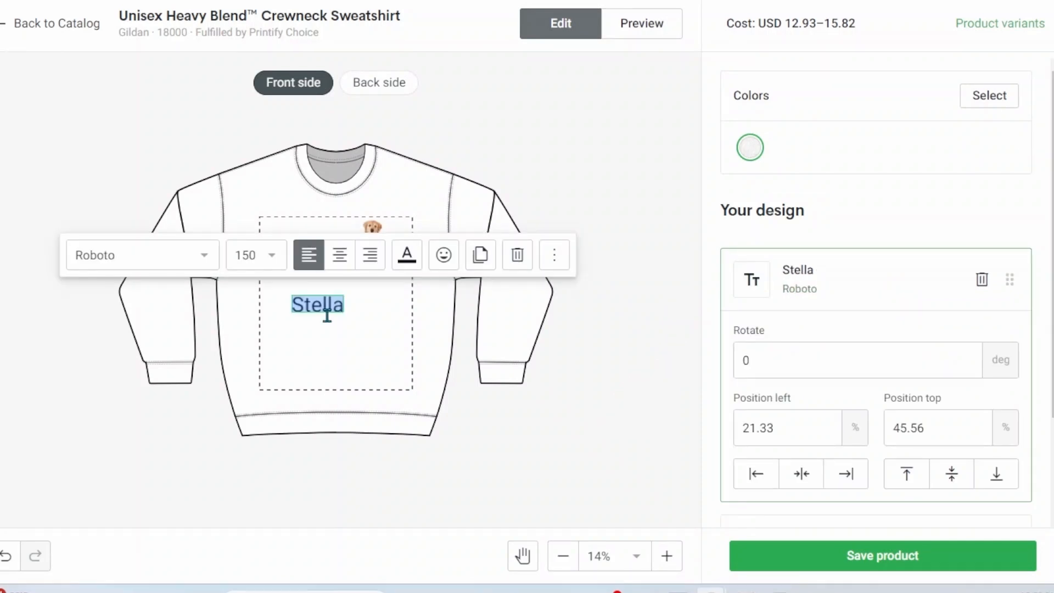
# - Add the text "Stella" in the Abril Fatface font directly beneath the dog on the sweatshirt front
pyautogui.write('Stella')
pyautogui.click(188, 261)
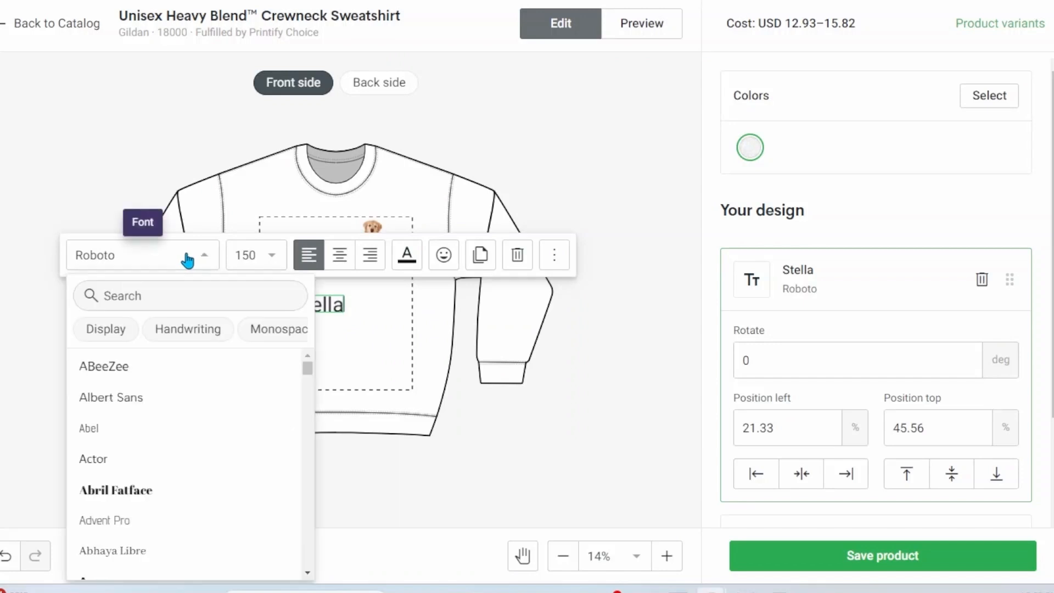
pyautogui.click(392, 313)
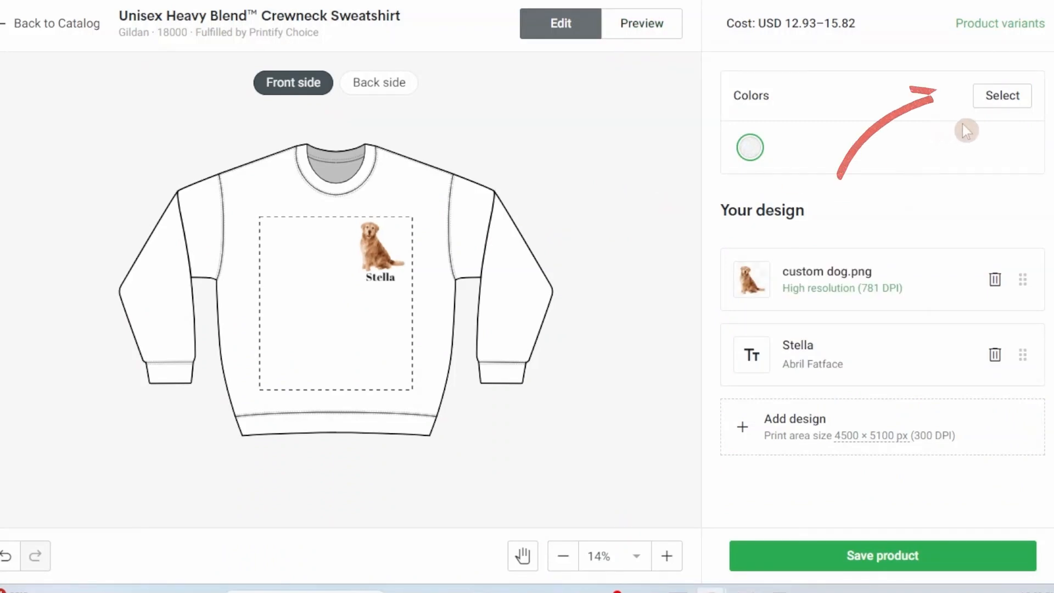
# - Add Sand, black, dark grey and navy to the sweatshirt's color options, keeping Sand as the displayed color
pyautogui.click(988, 104)
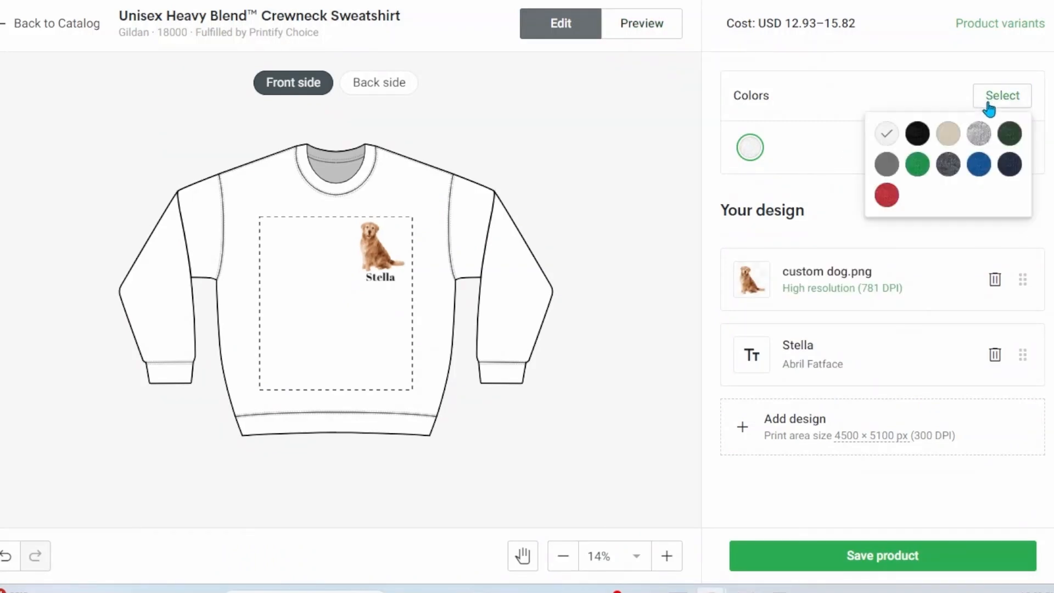
pyautogui.click(948, 133)
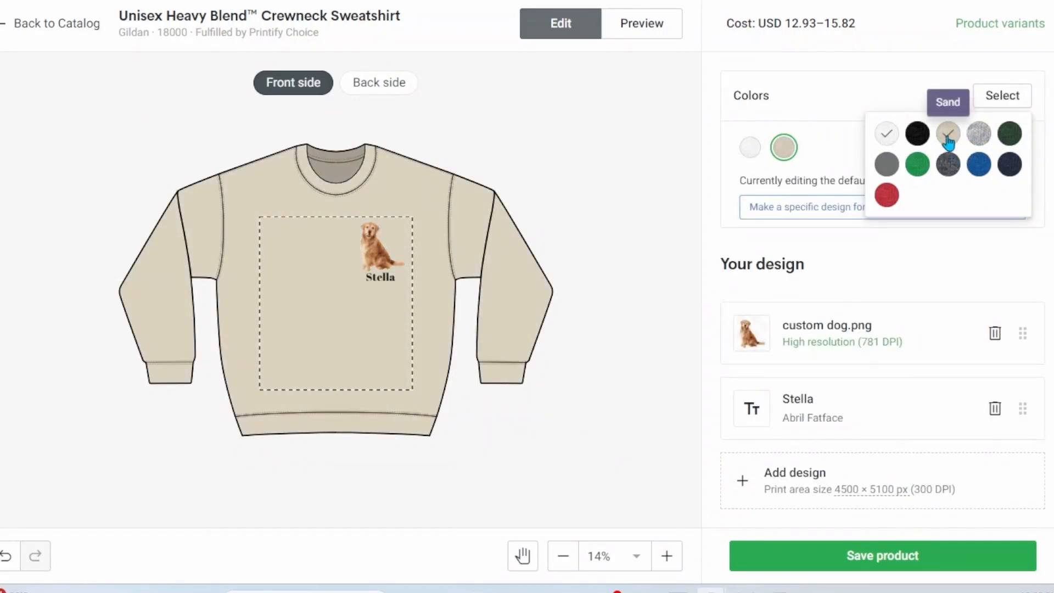
pyautogui.click(610, 269)
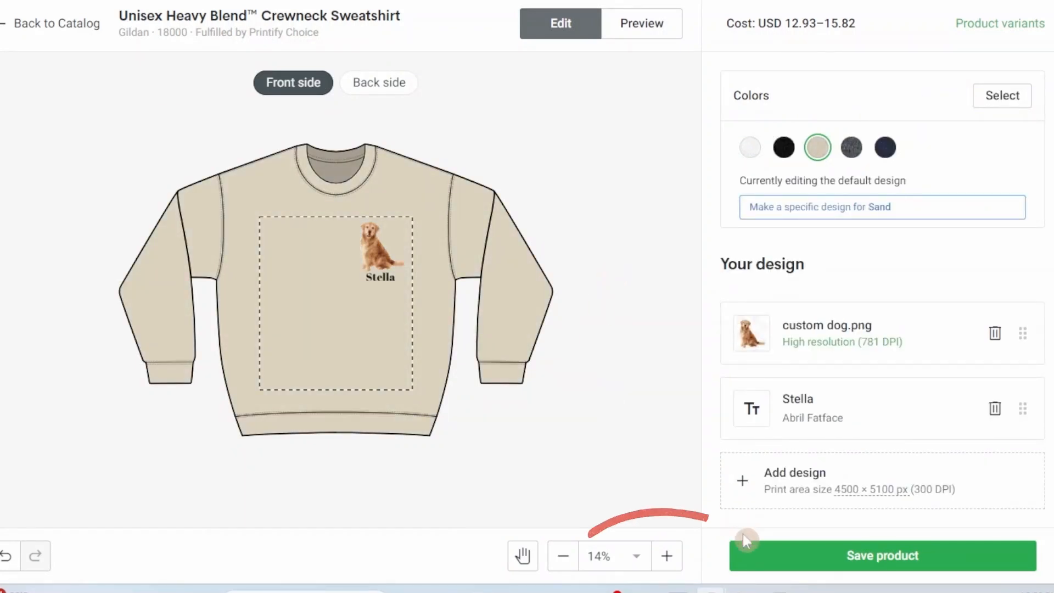